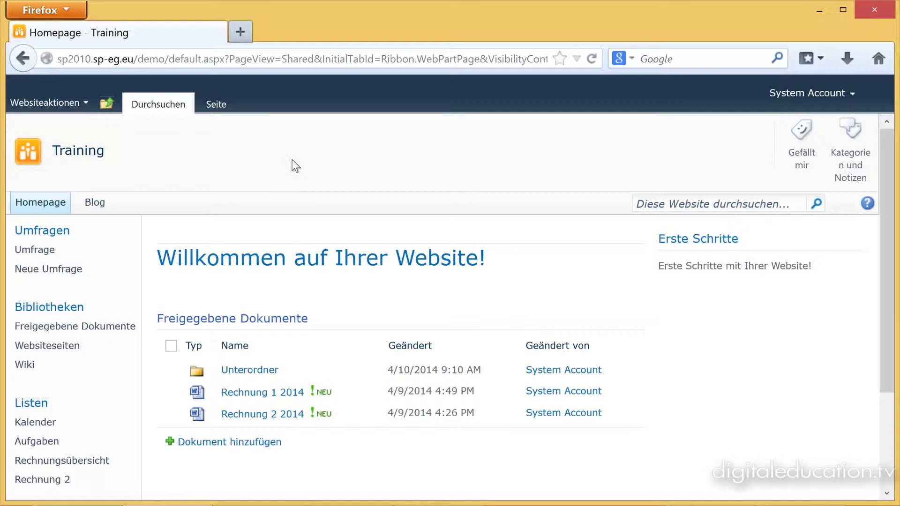
# - Put the homepage into edit mode and view the insert options for the Links web part zone
pyautogui.click(222, 104)
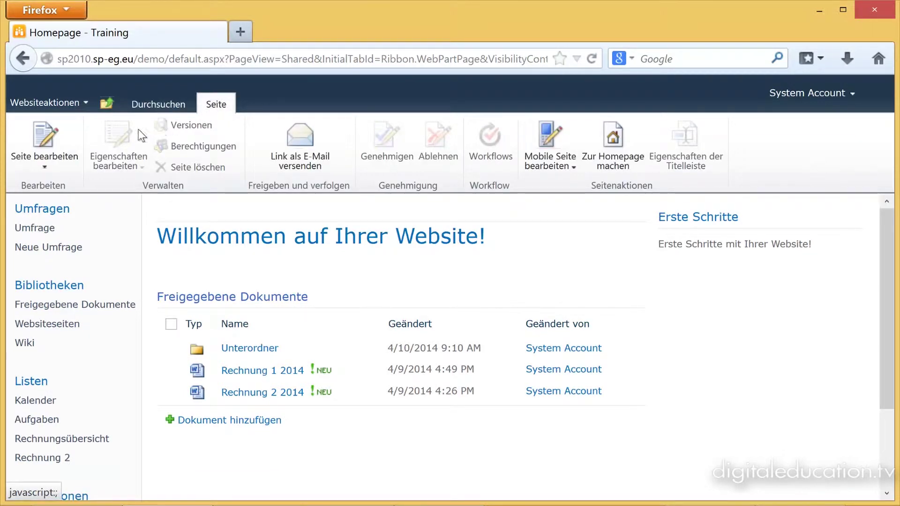
pyautogui.click(56, 137)
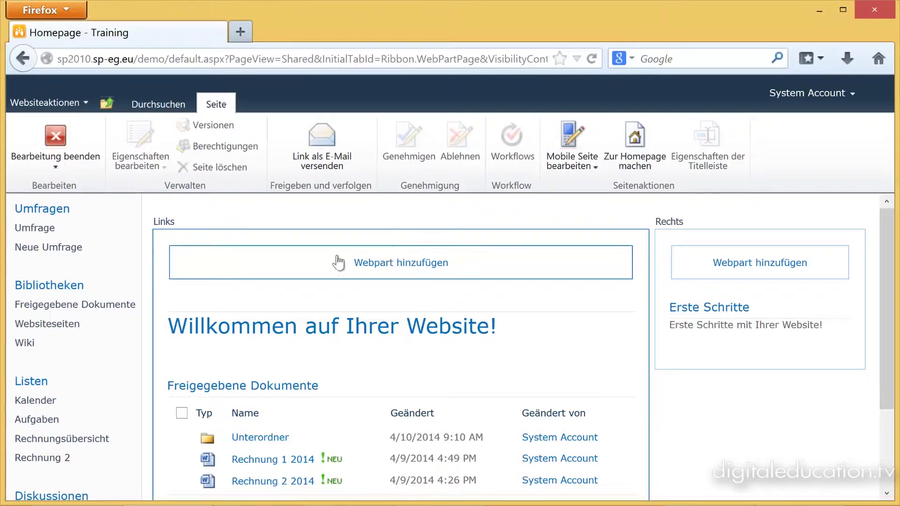
pyautogui.click(295, 291)
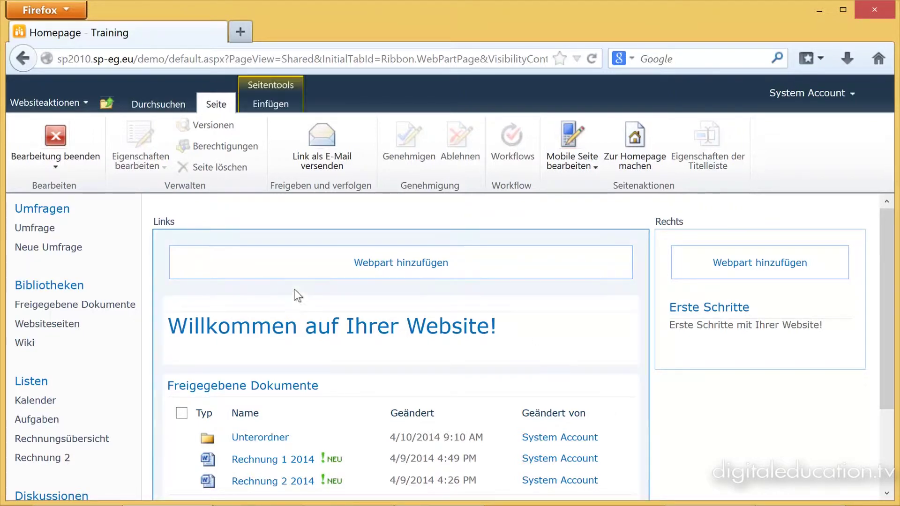
pyautogui.click(268, 105)
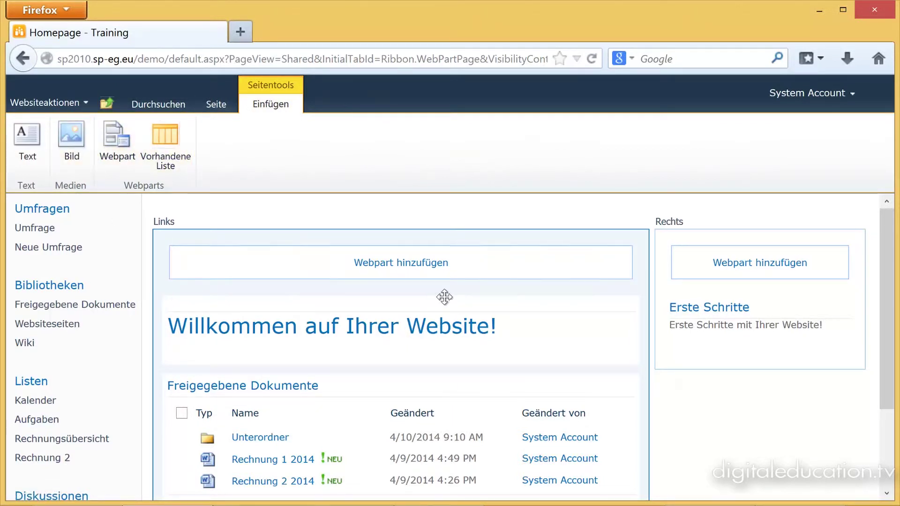
pyautogui.click(687, 401)
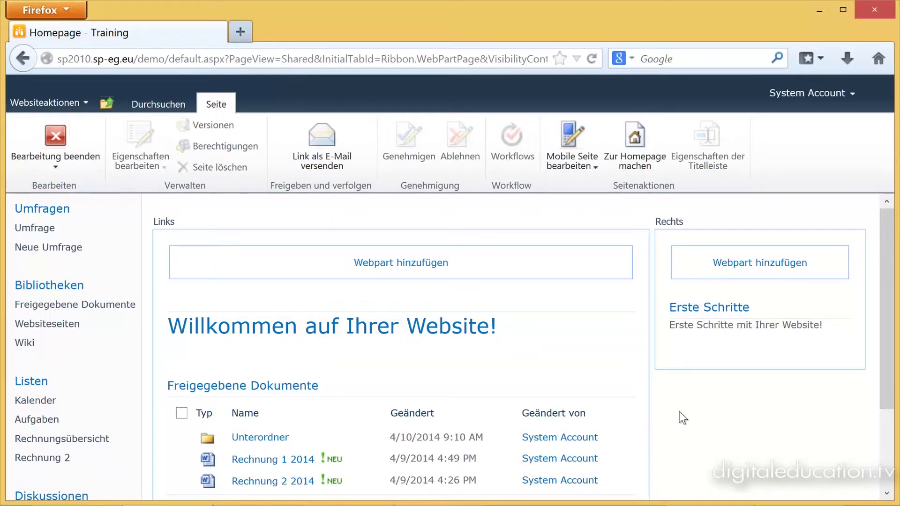
# - Select the Freigegebene Dokumente web part, view its web part options and delete it from the Links zone
pyautogui.scroll(-1, 679, 416)
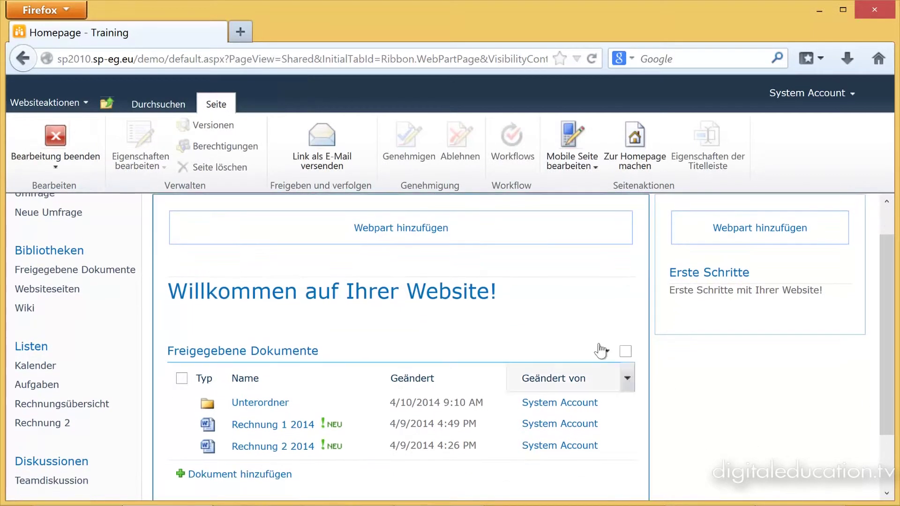
pyautogui.click(564, 350)
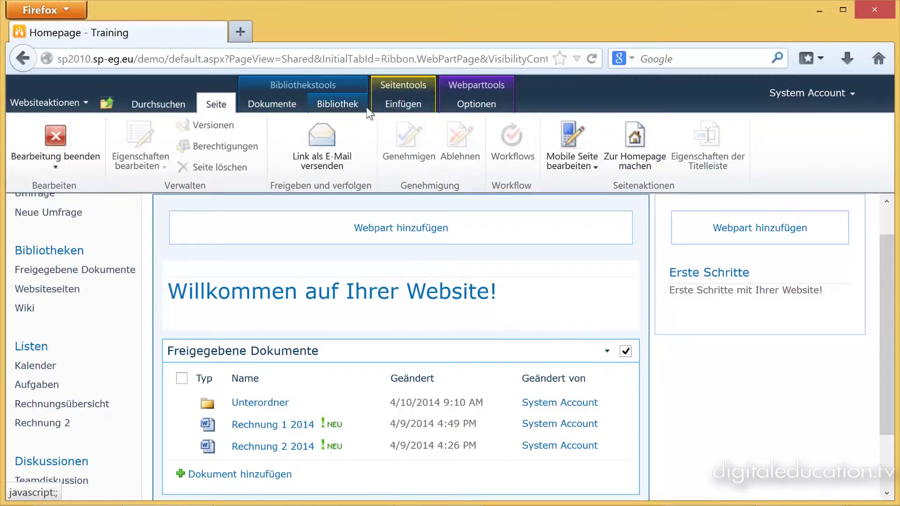
pyautogui.click(464, 102)
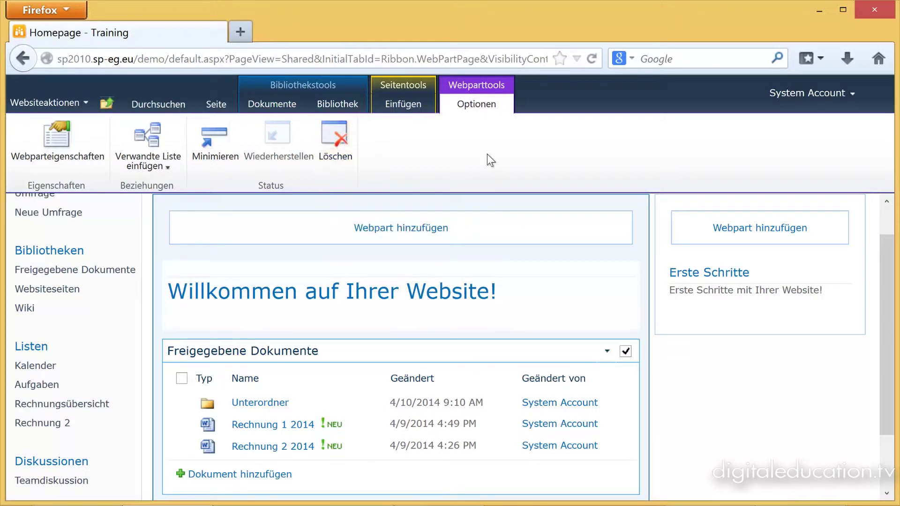
pyautogui.click(606, 352)
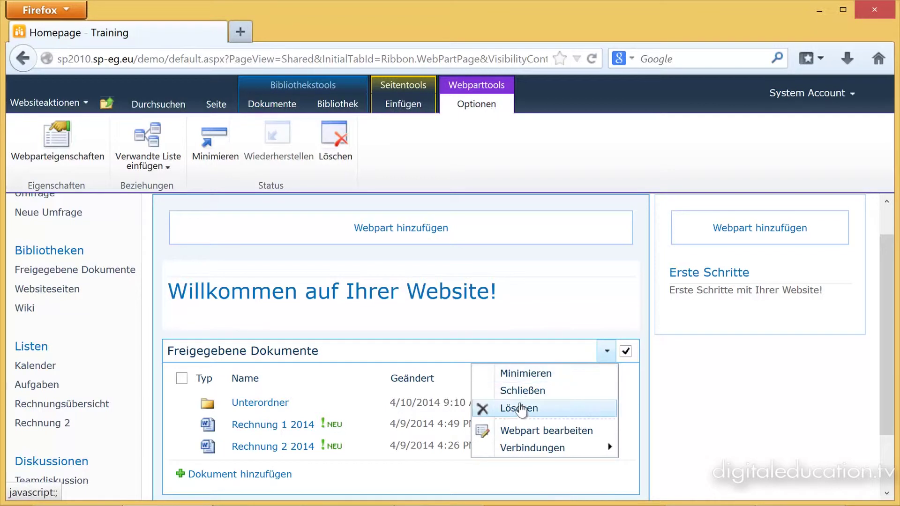
pyautogui.click(551, 411)
pyautogui.click(582, 277)
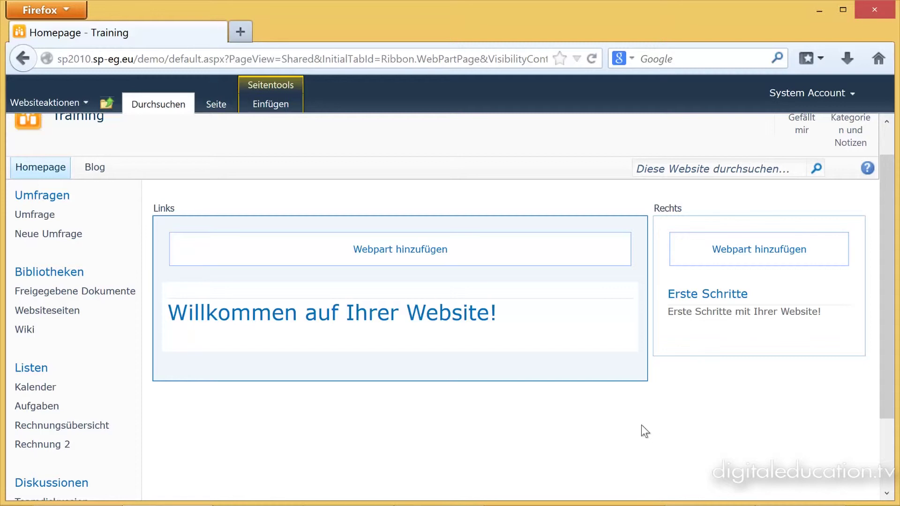
# - Delete the "Willkommen auf Ihrer Website!" web part from the Links zone
pyautogui.moveTo(634, 317)
pyautogui.click(610, 291)
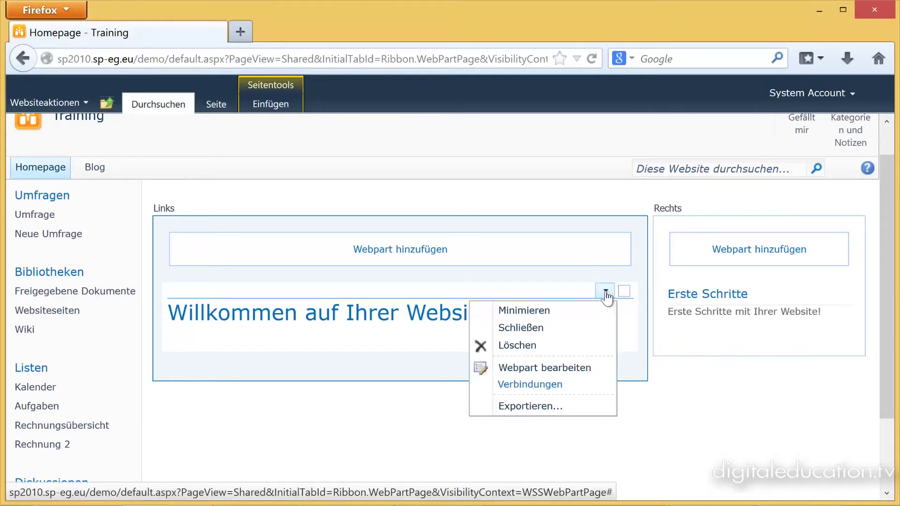
pyautogui.click(541, 349)
pyautogui.click(585, 276)
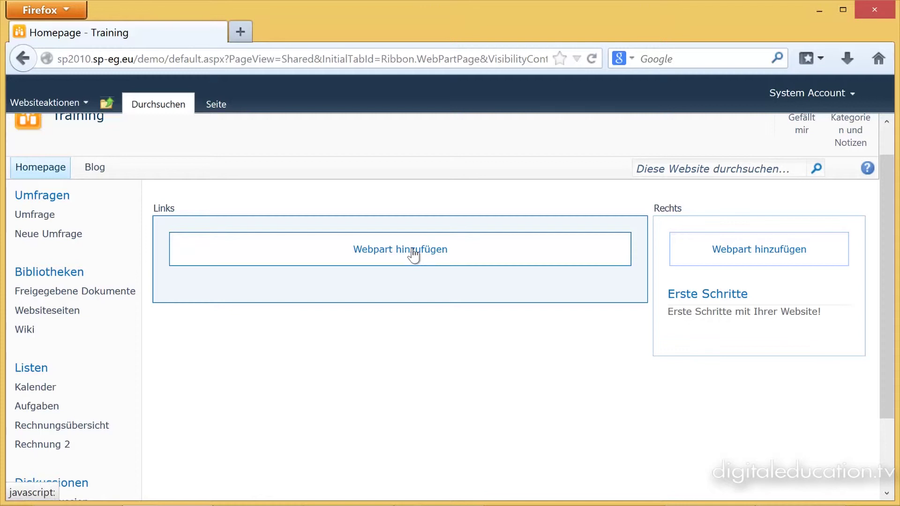
# - Add the Freigegebene Dokumente library as a web part to the Links zone and finish editing the page
pyautogui.click(389, 254)
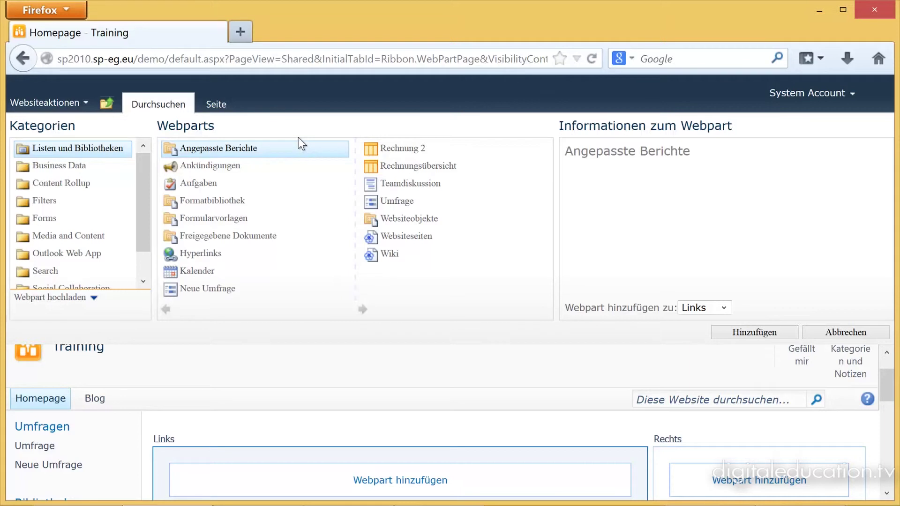
pyautogui.click(237, 233)
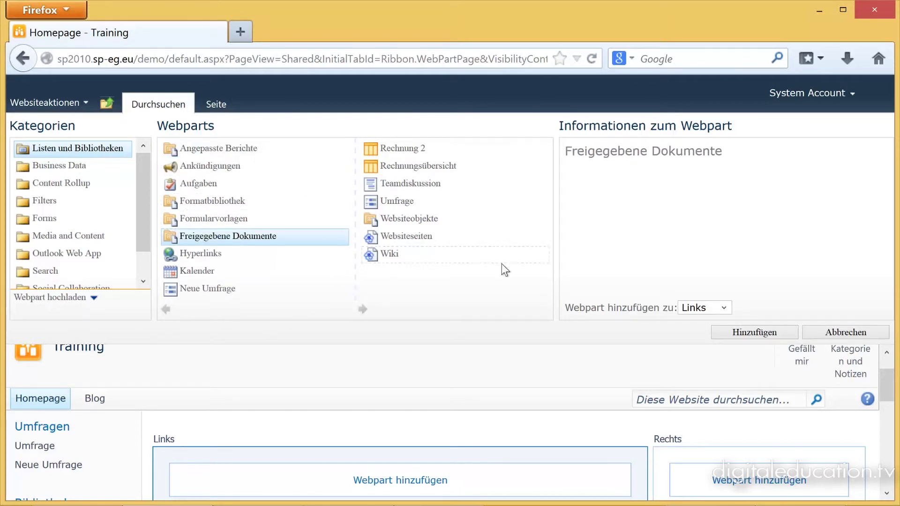
pyautogui.click(737, 333)
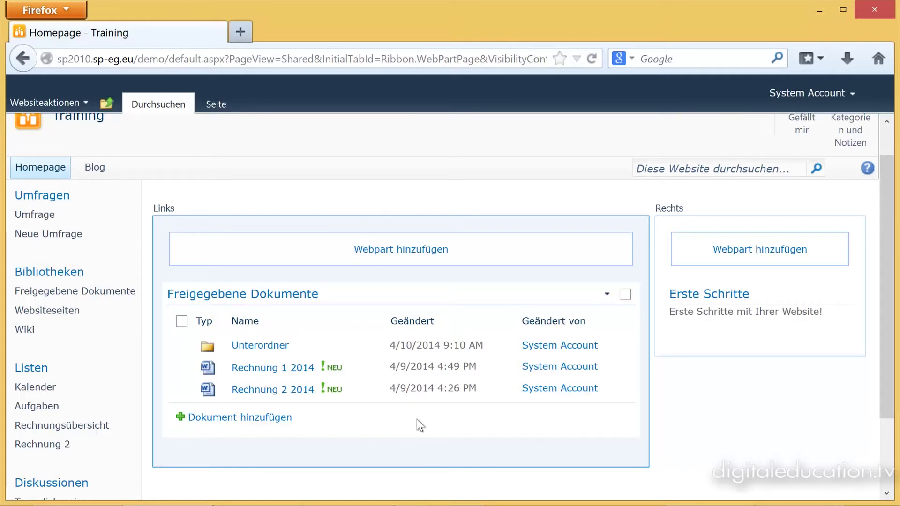
pyautogui.scroll(2, 515, 413)
pyautogui.click(210, 105)
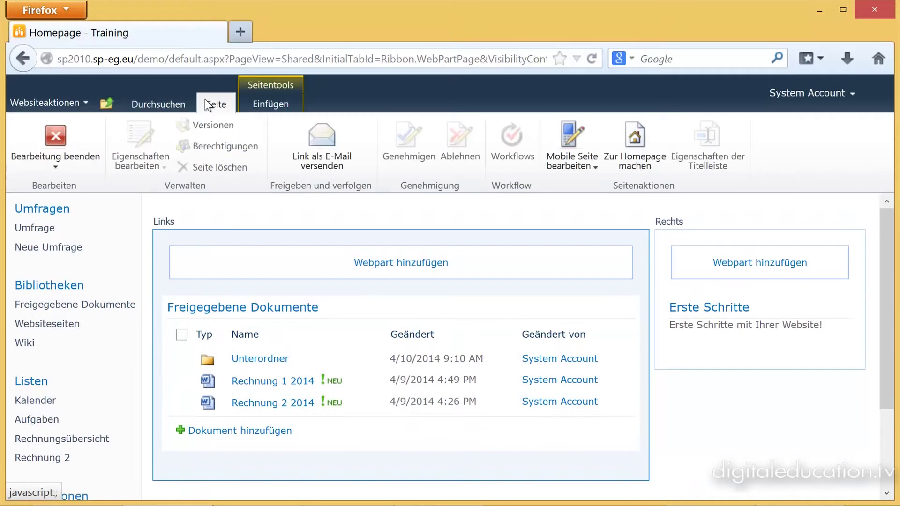
pyautogui.click(75, 128)
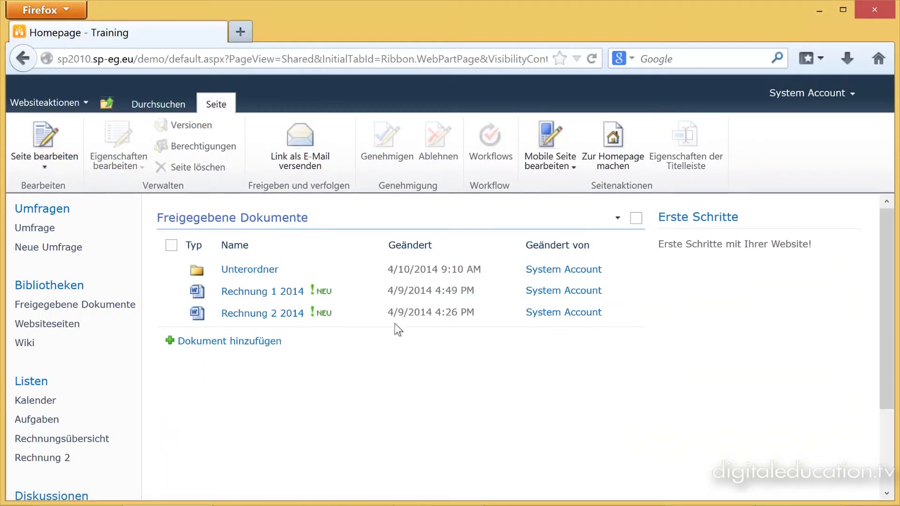
# - Reopen the homepage for editing and add the Ankündigungen web part to the Links zone
pyautogui.click(56, 157)
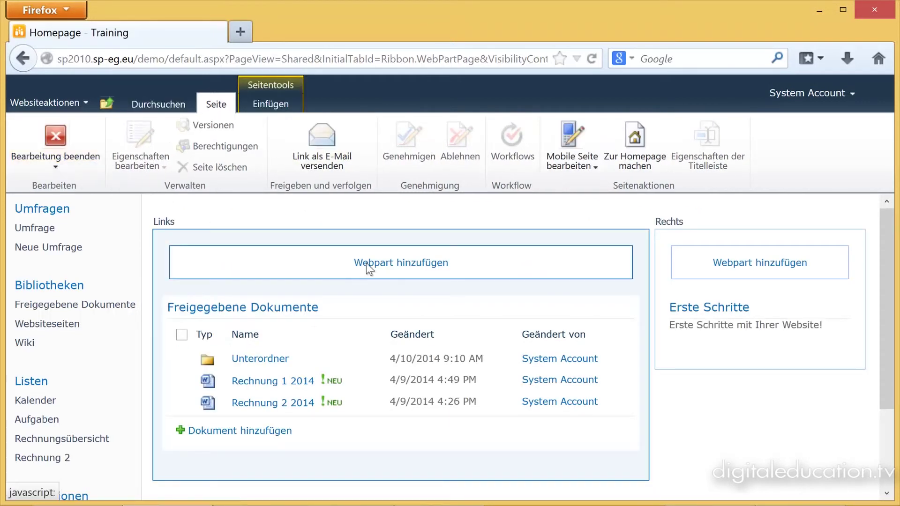
pyautogui.click(366, 262)
pyautogui.click(157, 246)
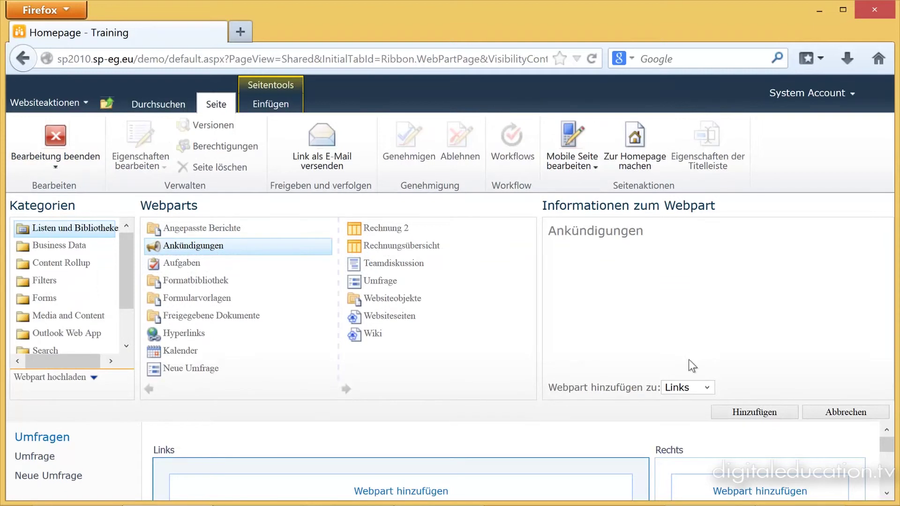
pyautogui.click(730, 413)
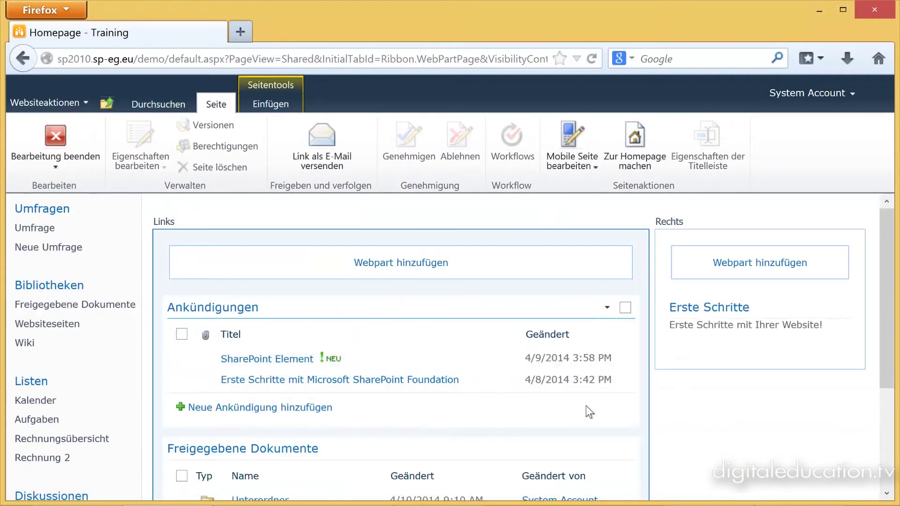
# - Add the Aufgaben web part to the Rechts zone, finish editing and review the homepage
pyautogui.click(725, 263)
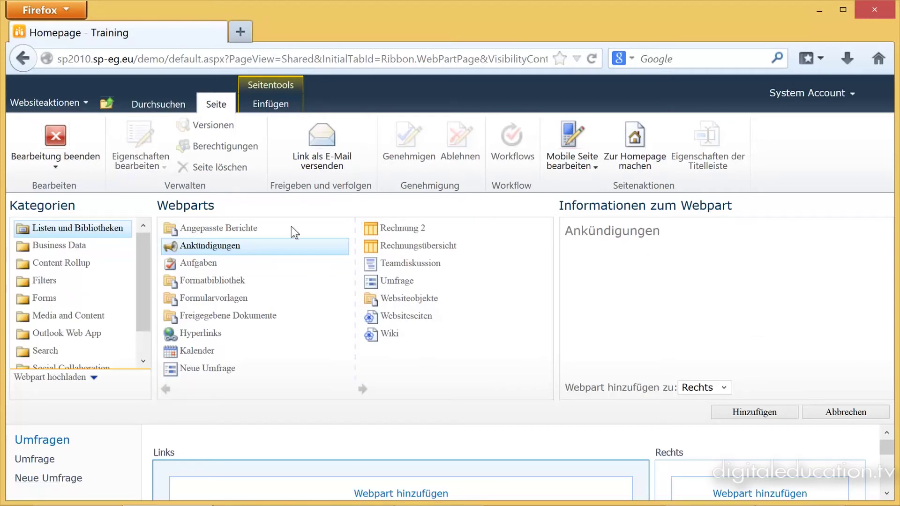
pyautogui.click(205, 265)
pyautogui.click(734, 411)
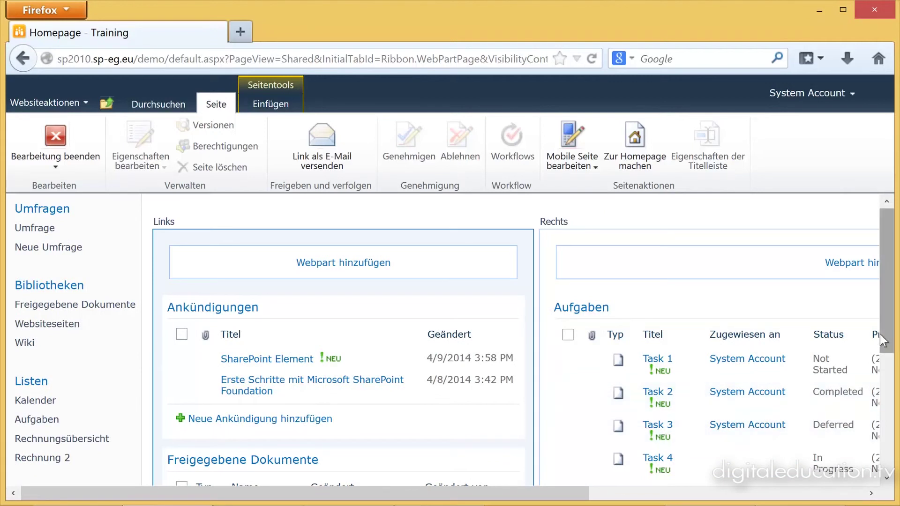
pyautogui.click(55, 138)
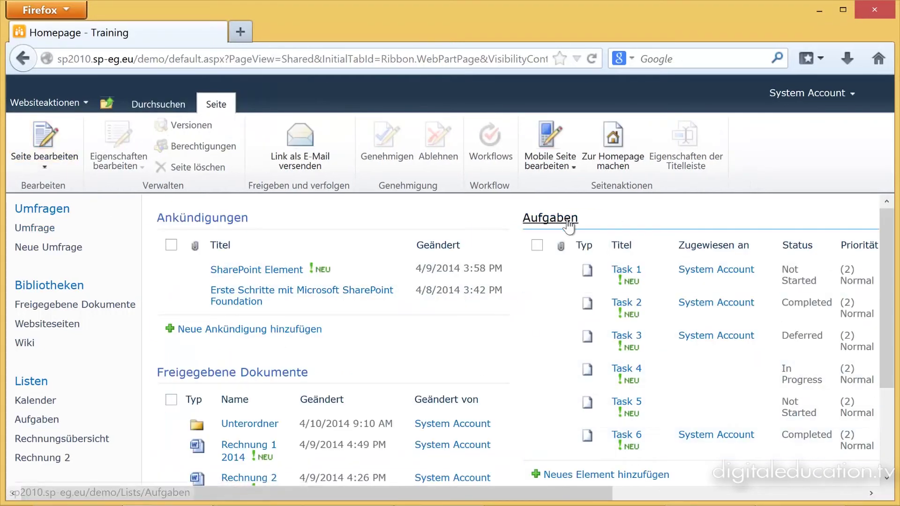
pyautogui.scroll(-5, 629, 224)
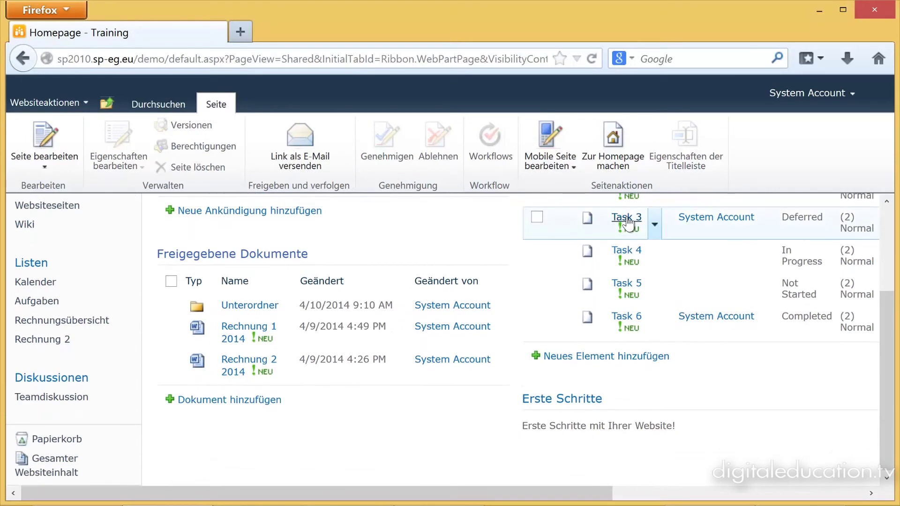
pyautogui.scroll(5, 628, 222)
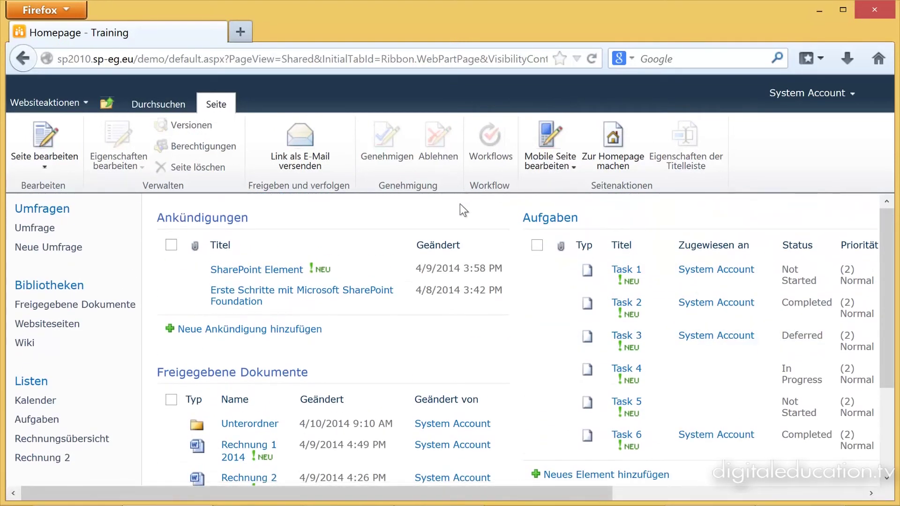